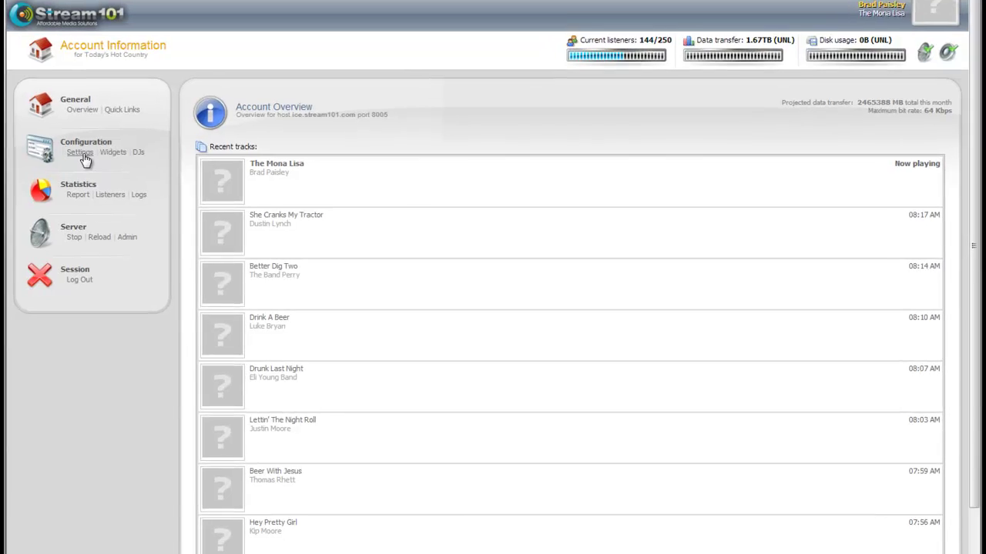
- Open Configuration > Settings to view the Today's Hot Country stream settings
left_click(85, 160)
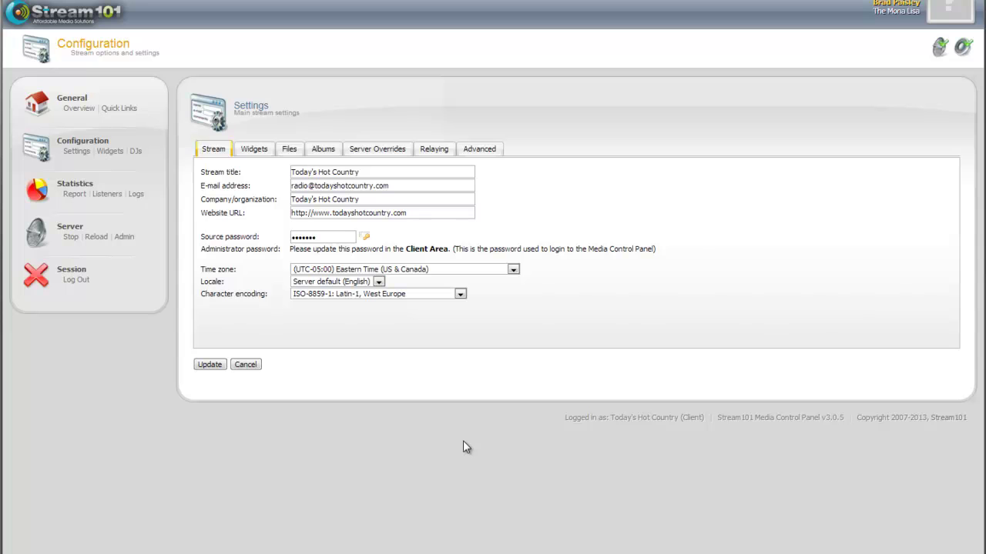
- Preview the stream's public start page from Quick Links, then return to Quick Links
left_click(122, 107)
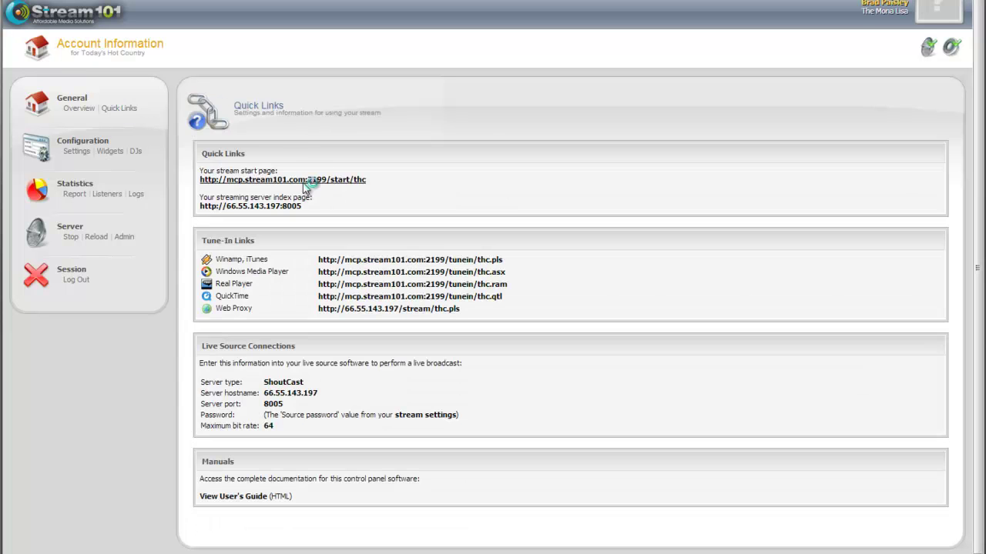
left_click(311, 181)
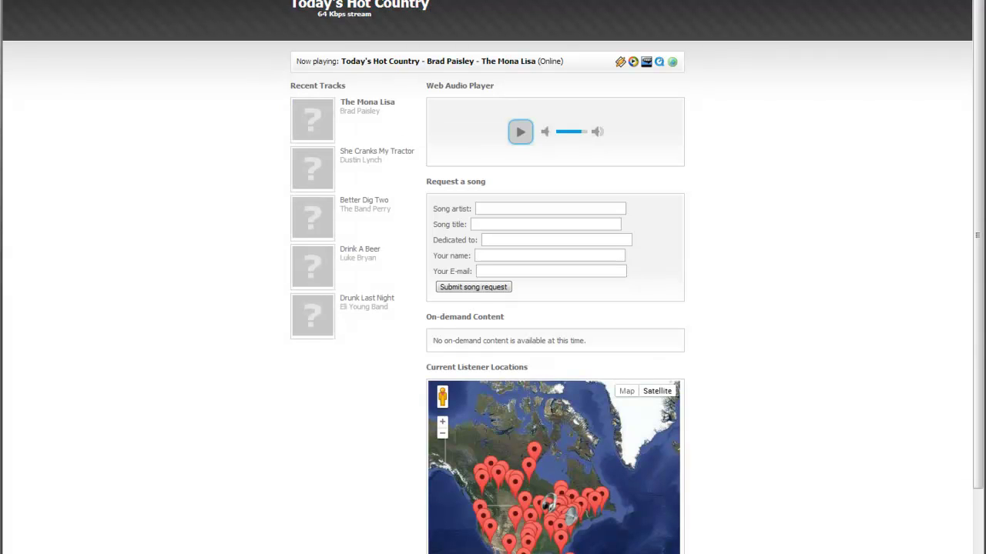
key("alt+Left")
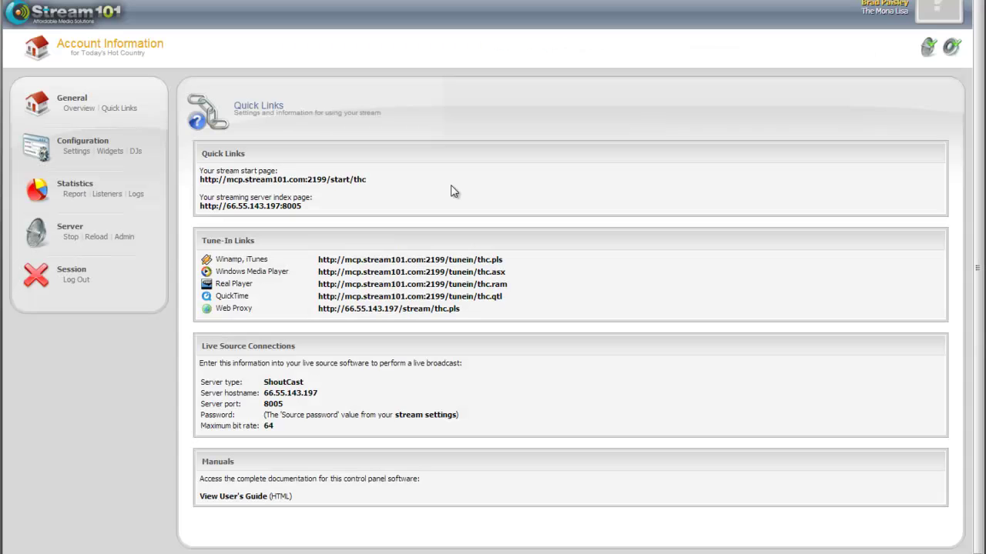
- Return to the stream settings and briefly highlight the contact e-mail address value
left_click(72, 160)
left_click_drag(390, 186, 271, 196)
left_click(536, 211)
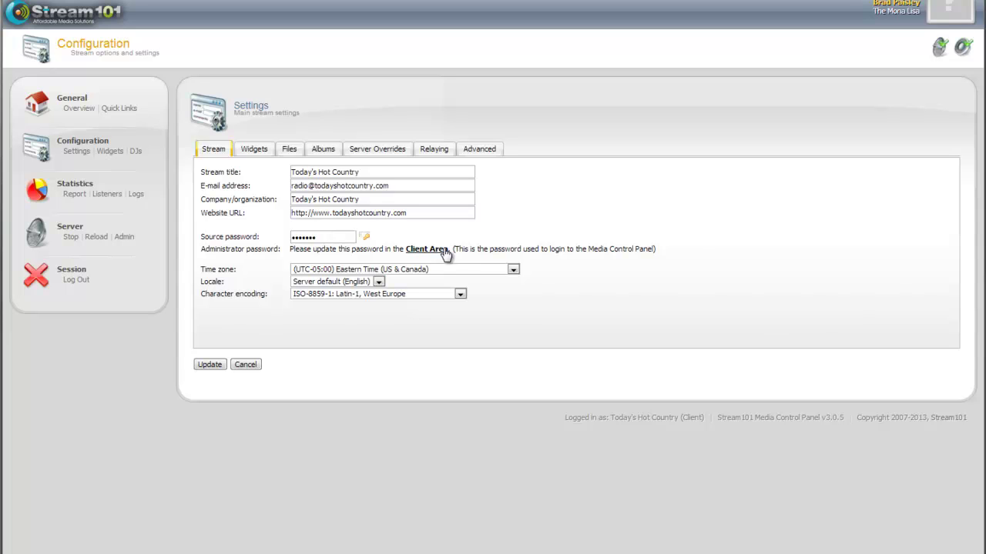
- Review the Widgets tab, leaving the on-demand content widget set to Yes
left_click(254, 150)
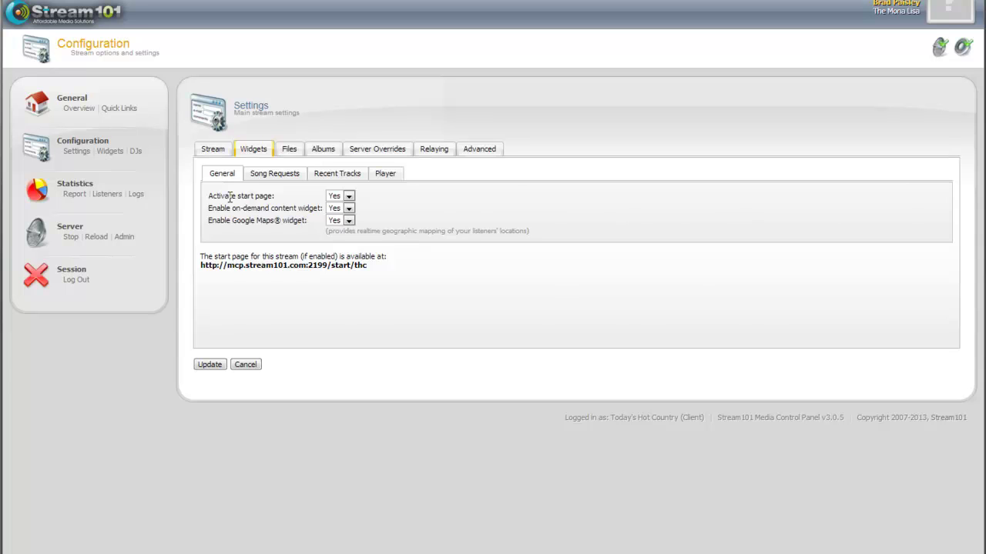
left_click(339, 209)
left_click(348, 217)
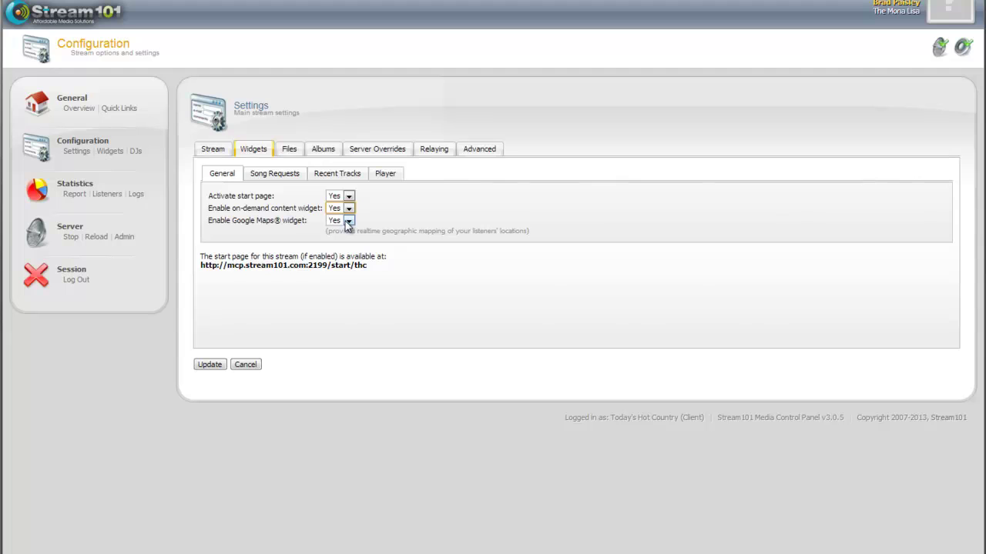
left_click_drag(325, 233, 568, 238)
left_click(539, 276)
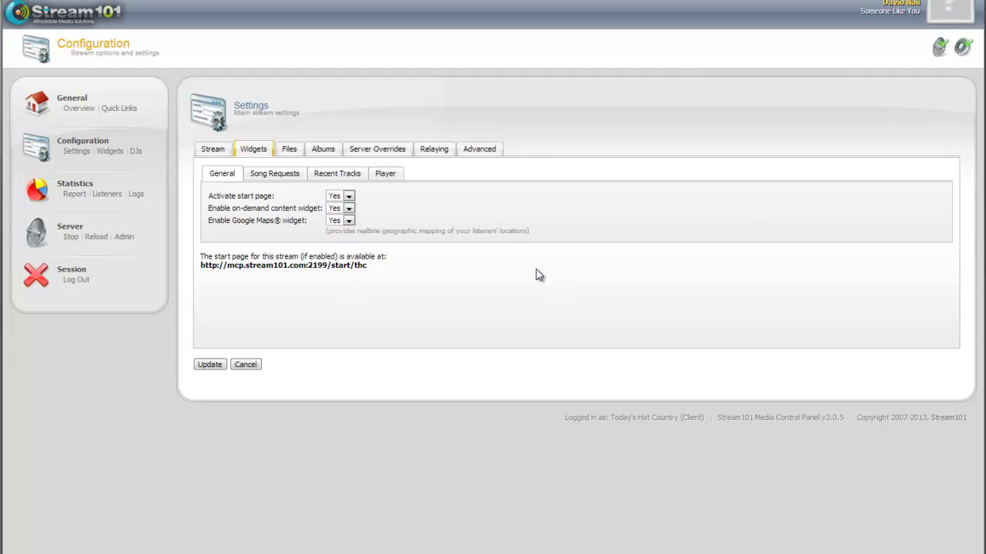
- View Song Requests: requests enabled, 30-minute delay, 50 percent request probability
left_click(293, 177)
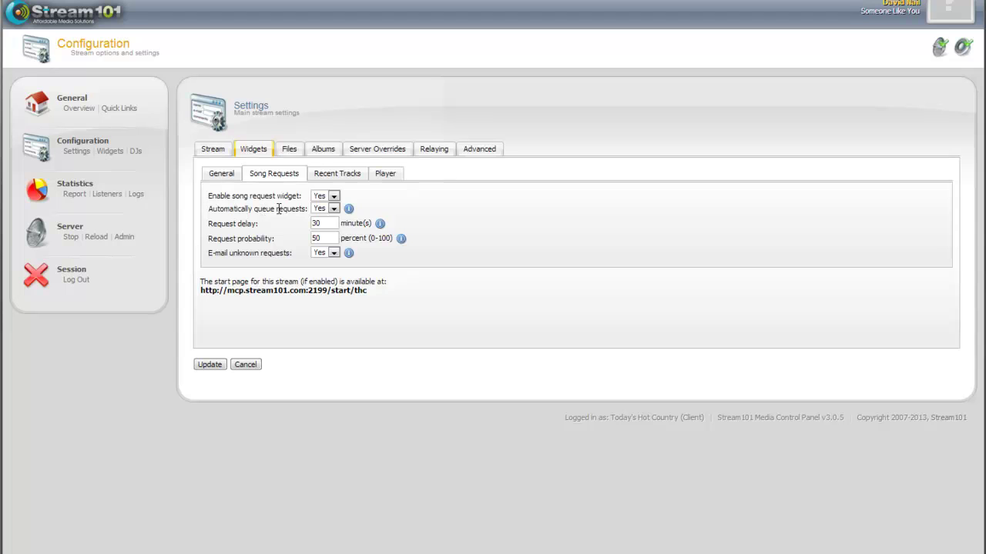
mouse_move(351, 213)
- Check the five-track Recent Tracks setting, then keep jplayersc1 as the preferred web player
left_click(339, 175)
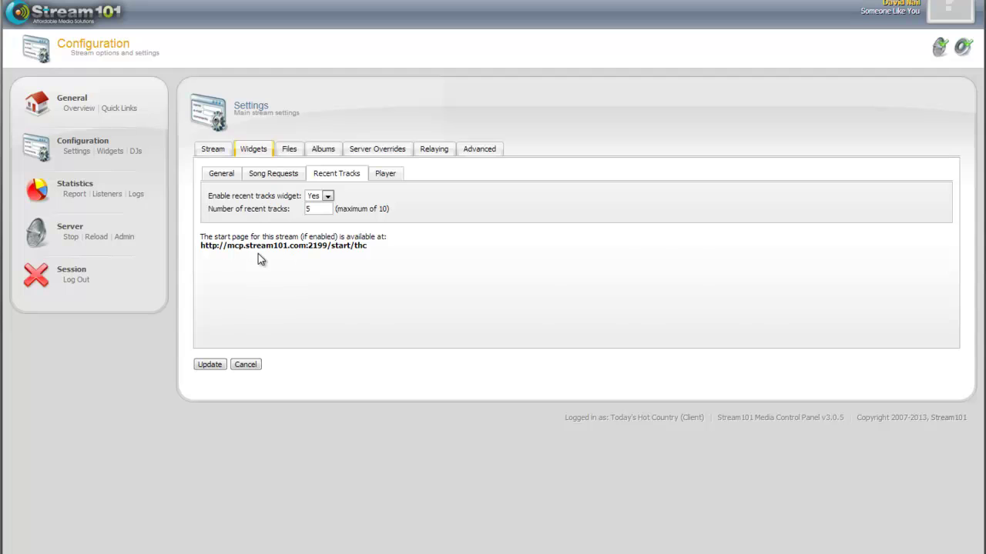
left_click(387, 175)
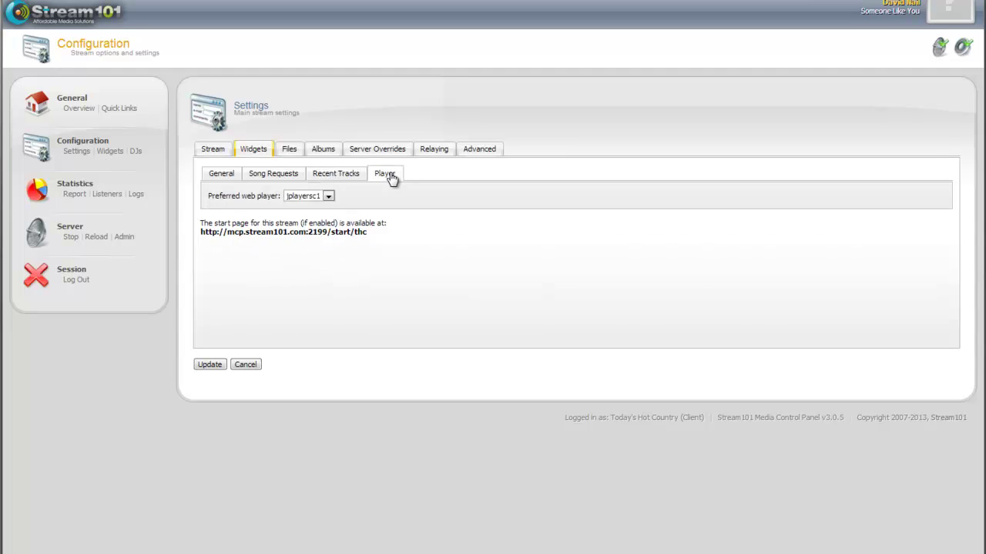
left_click(323, 197)
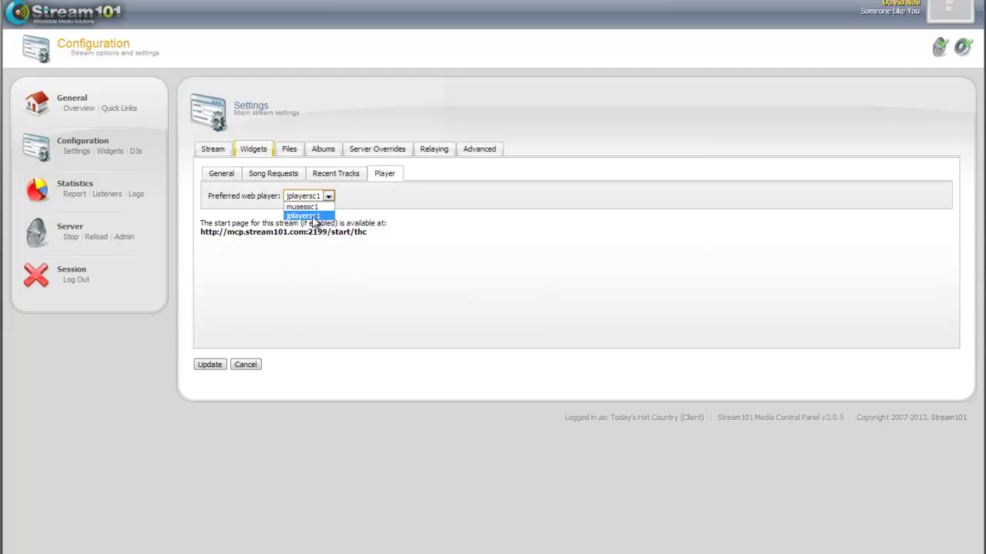
left_click(298, 217)
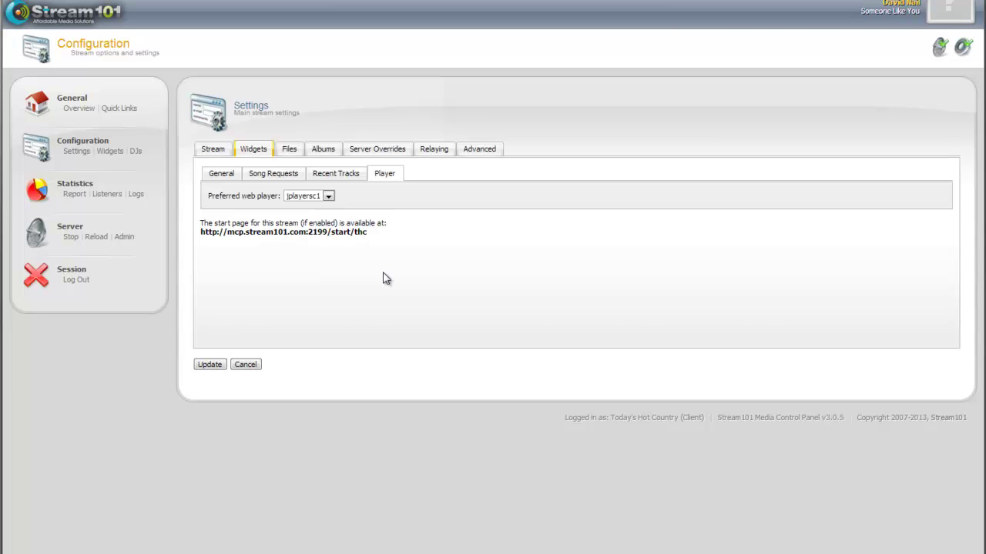
- View the Files tab, where the introduction and fallback file fields are empty
left_click(295, 154)
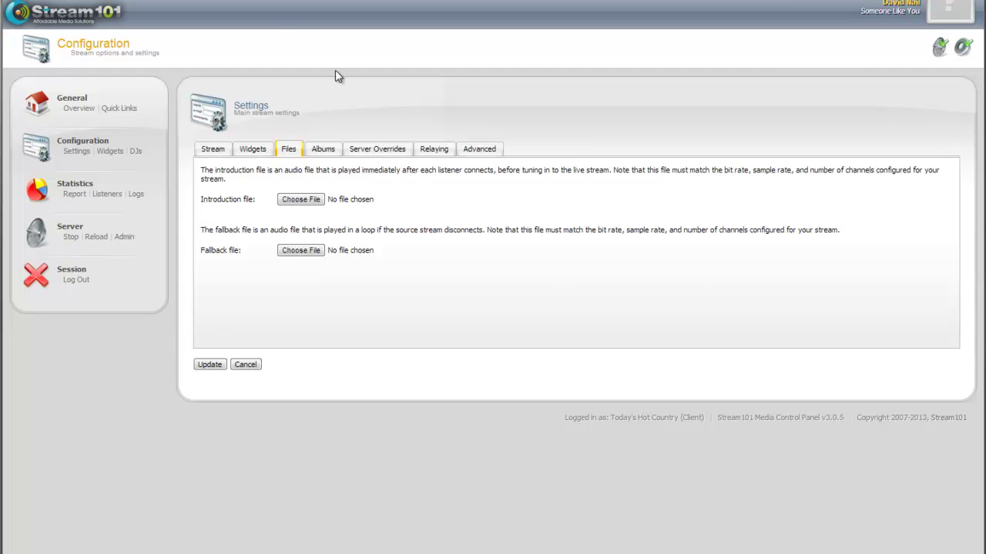
- Browse the Albums tab's Amazon.com and iTunes Store cover source settings
left_click(325, 149)
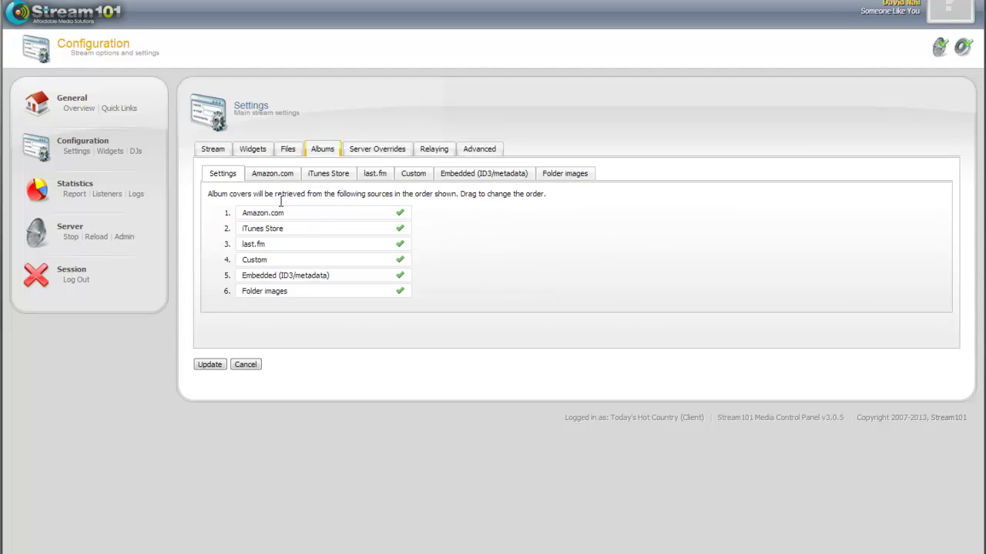
left_click(277, 177)
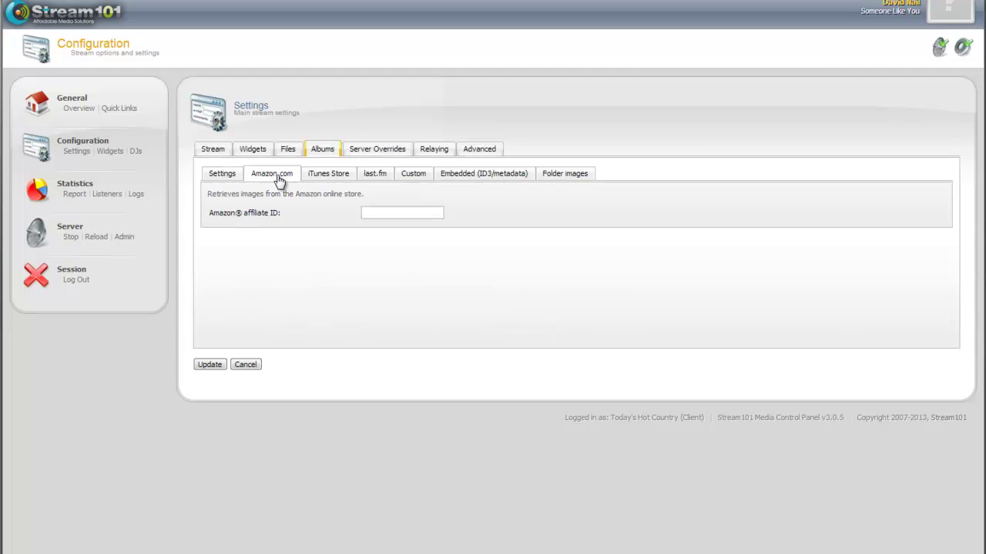
left_click(335, 179)
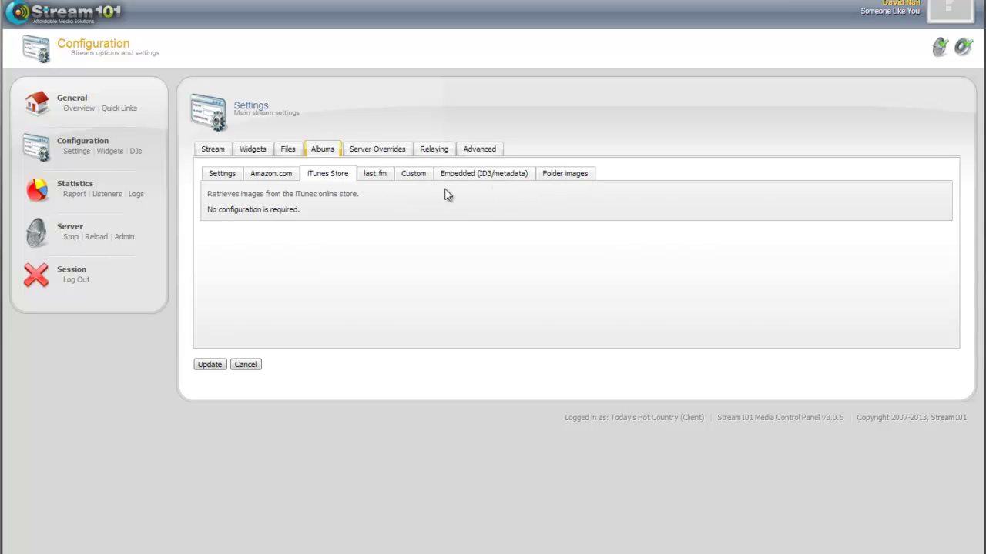
- Move Folder images to third in the cover source order and view Server Overrides
left_click(226, 177)
left_click_drag(281, 289, 288, 241)
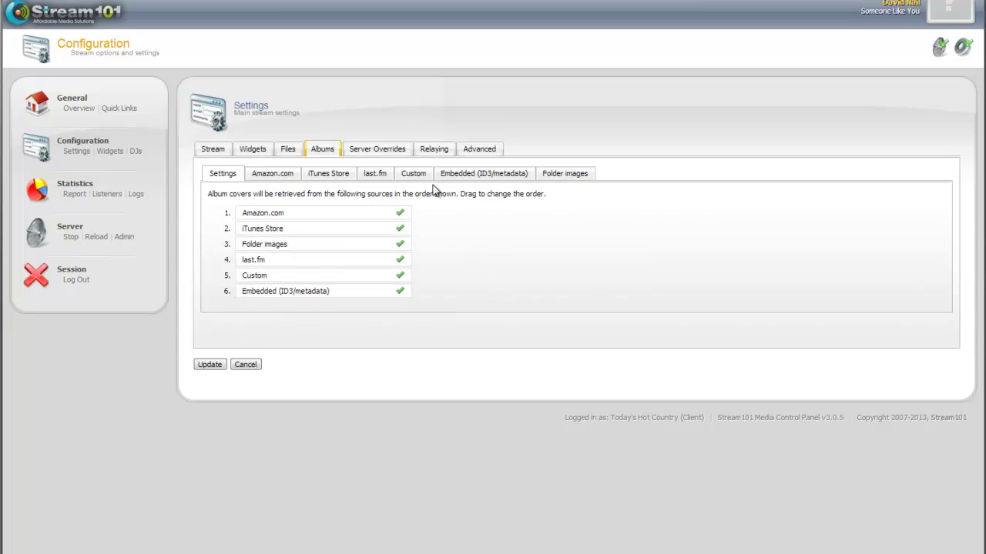
left_click(377, 151)
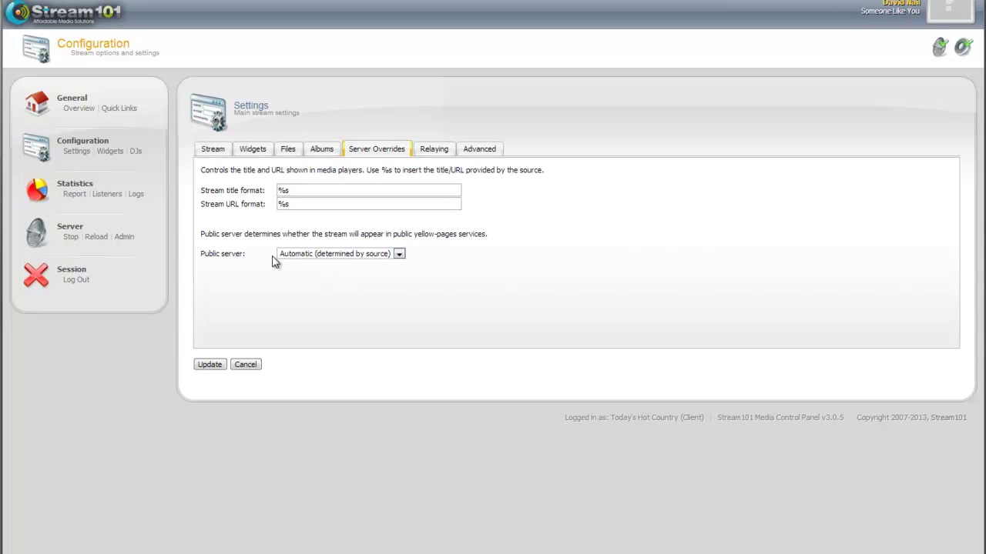
- Leave Public server at Automatic (determined by source) and view the Relaying settings
left_click(349, 254)
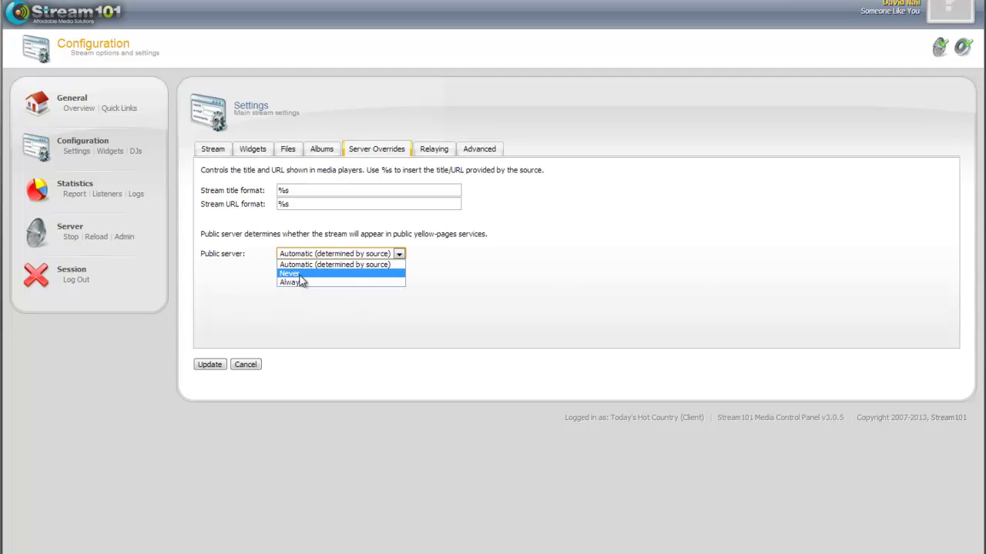
left_click(372, 255)
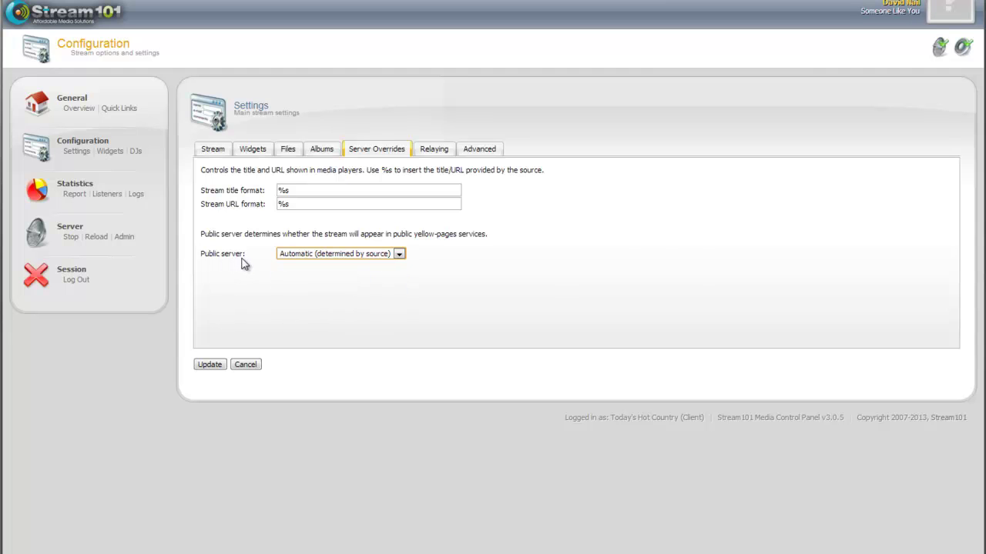
left_click(326, 256)
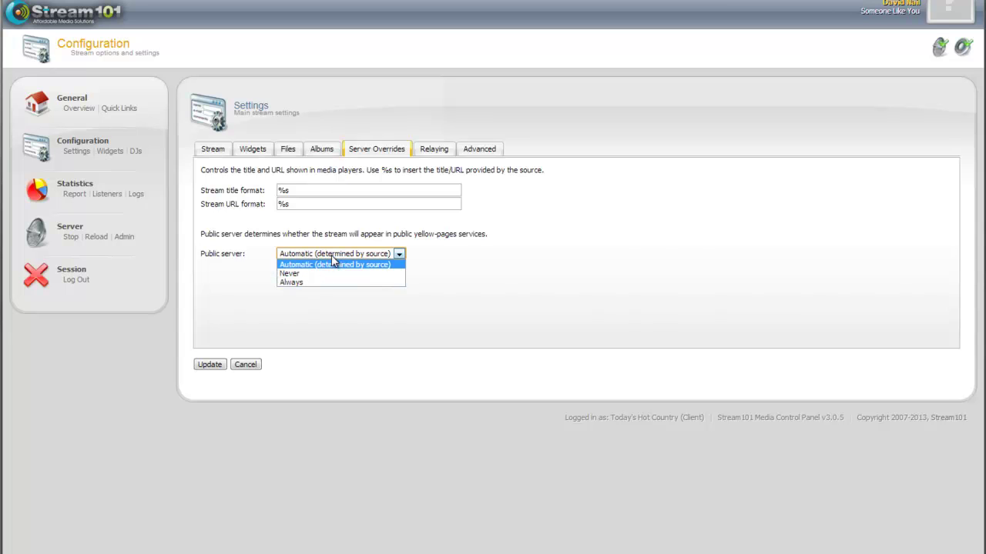
left_click(308, 264)
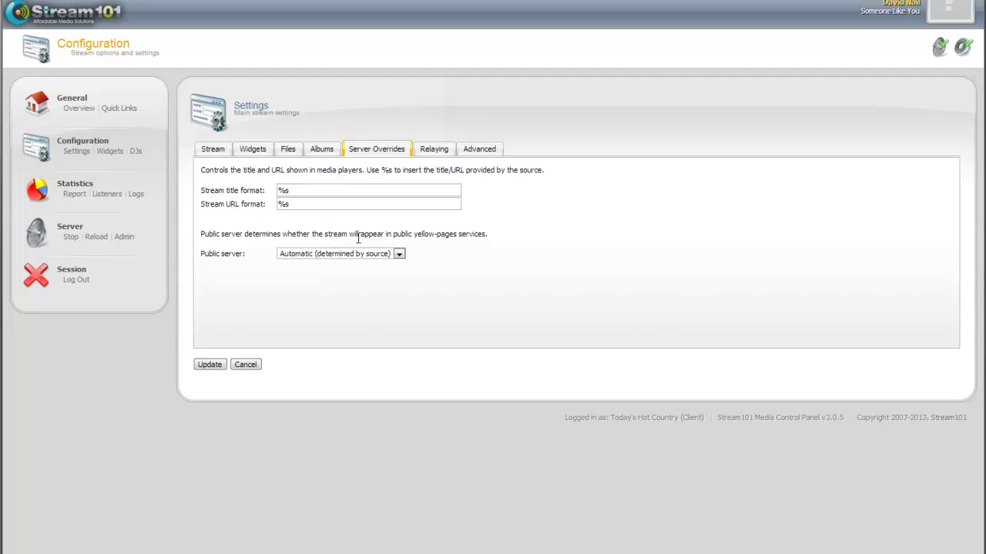
left_click(437, 152)
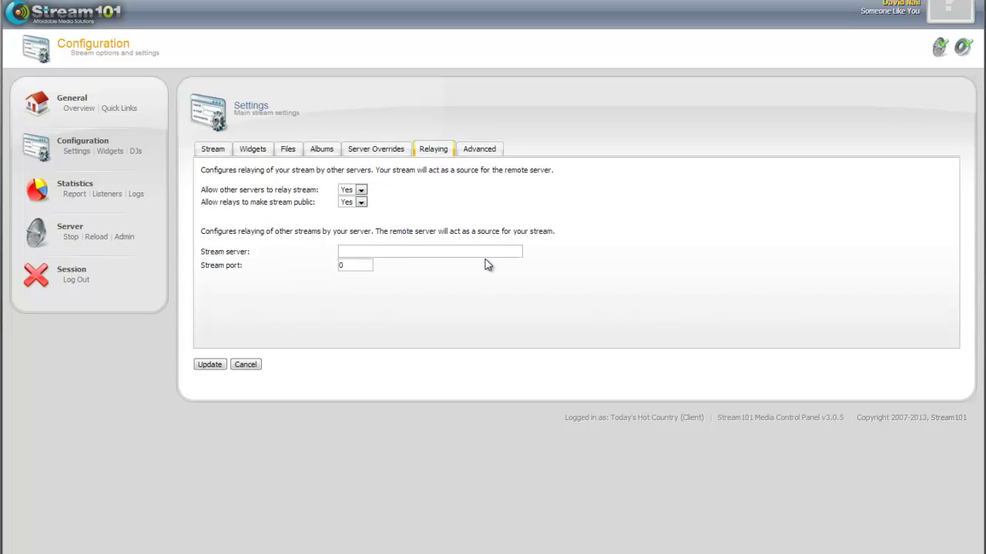
- View Advanced settings: 30-second idle source limit and 360-minute listener limit
left_click(481, 151)
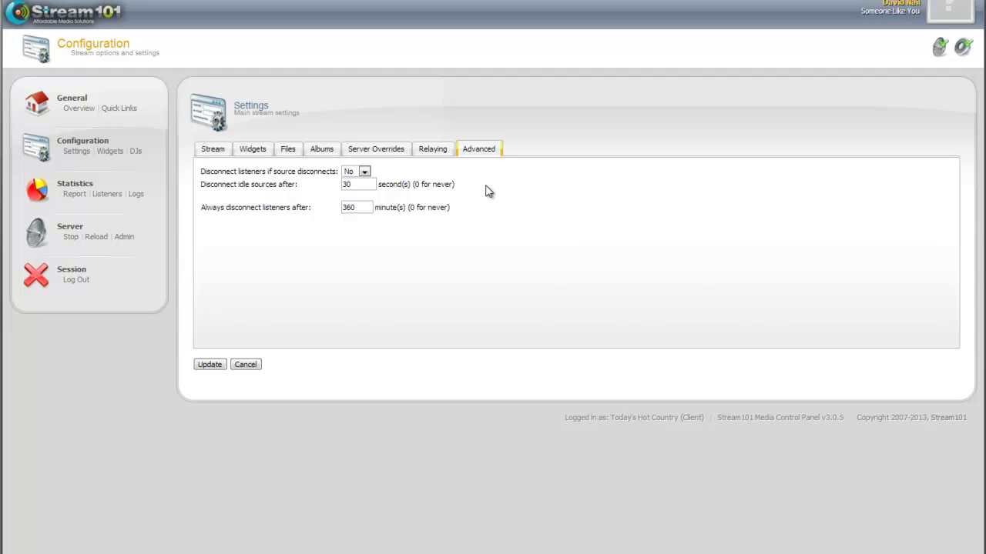
left_click_drag(200, 208, 314, 224)
left_click(314, 224)
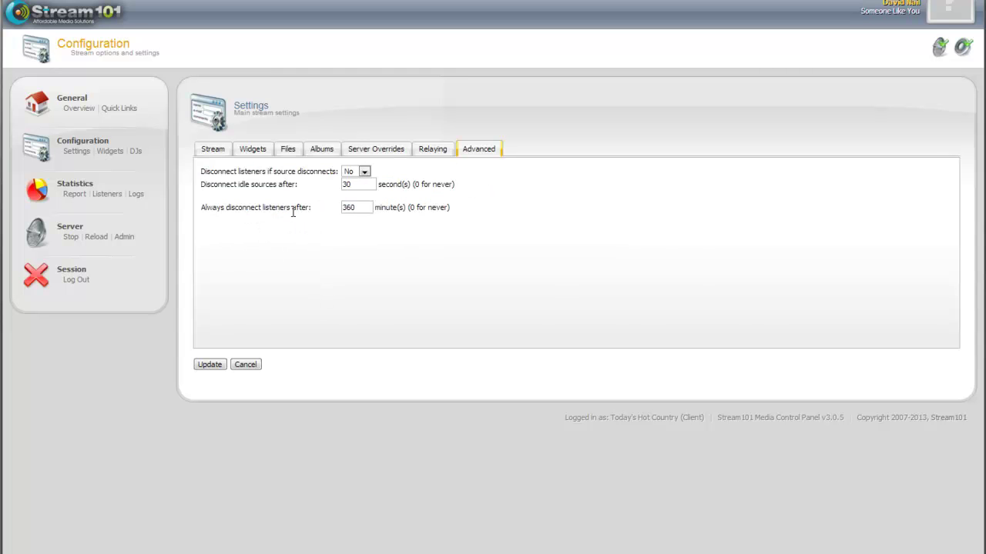